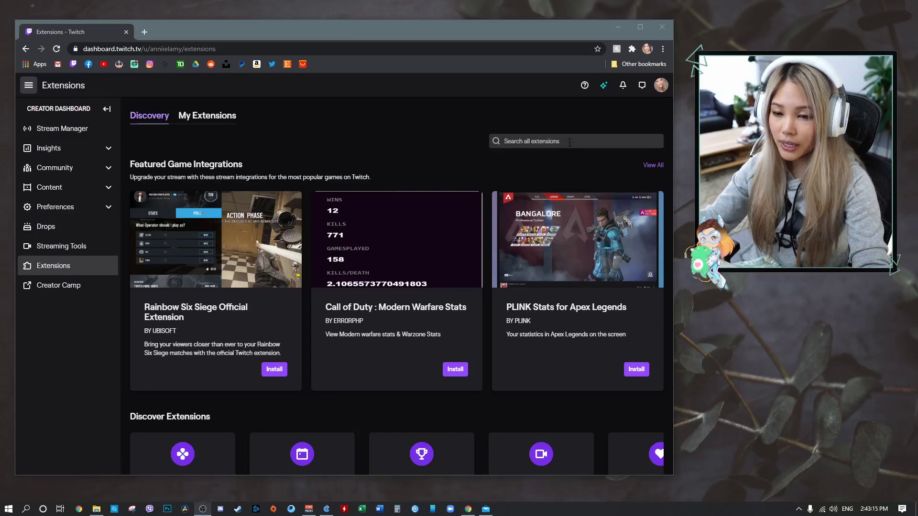
Search the Twitch extensions for "snap camera".
click(534, 141)
text(snap camera)
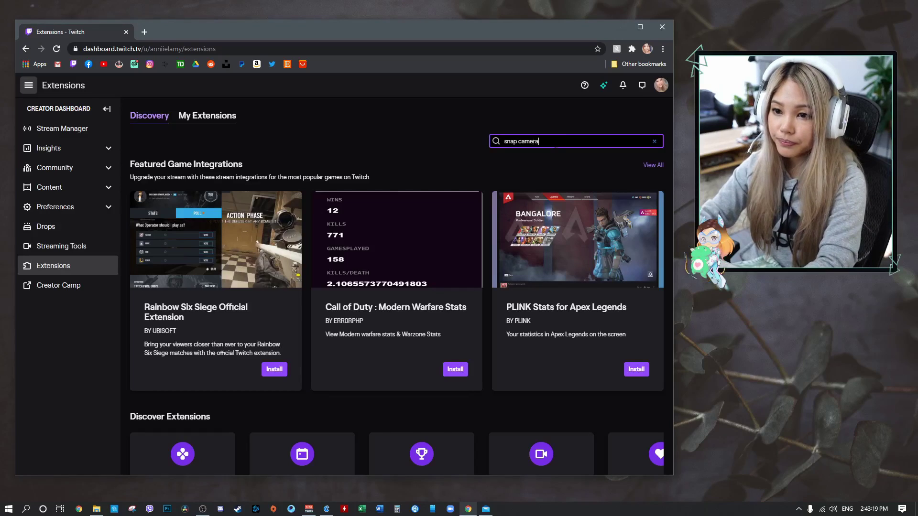
key(Return)
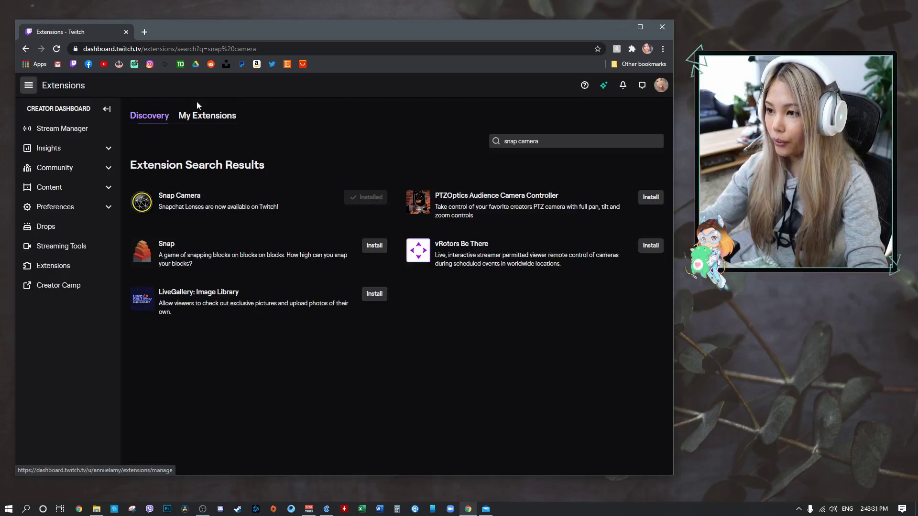
Open the list of installed extensions and check the activation options for Snap Camera.
click(198, 127)
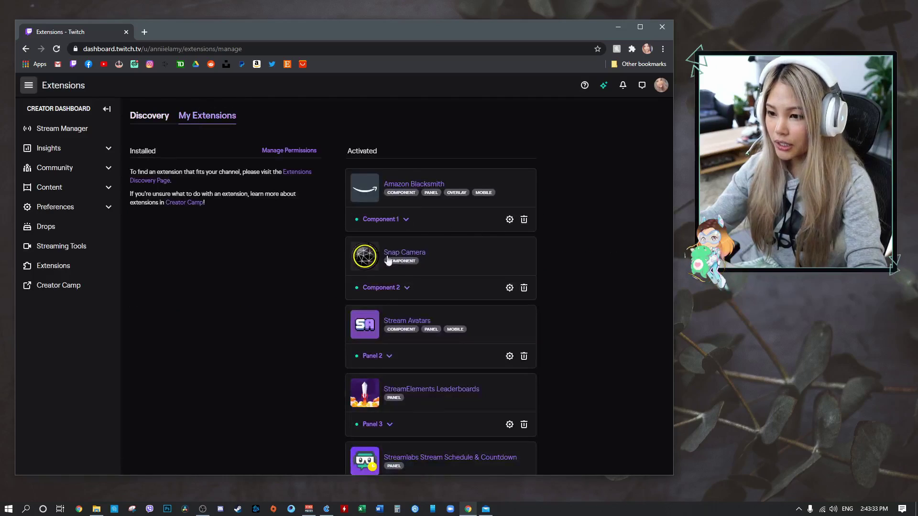
click(406, 288)
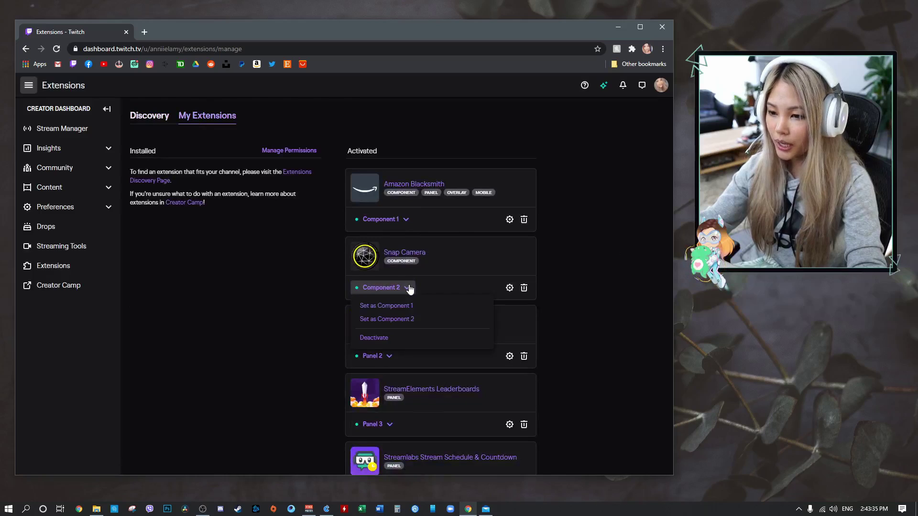
click(407, 287)
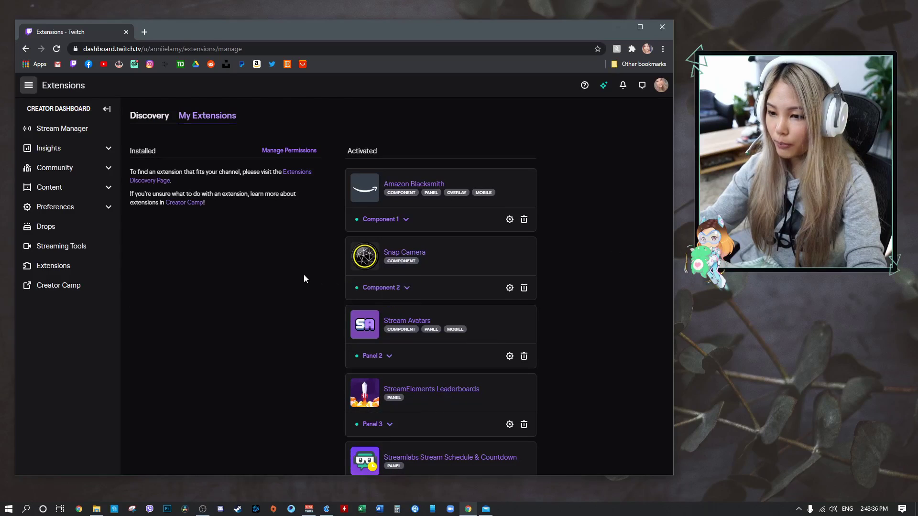
Open the Snap Camera extension's configuration and follow its download link to the app's download page.
click(389, 254)
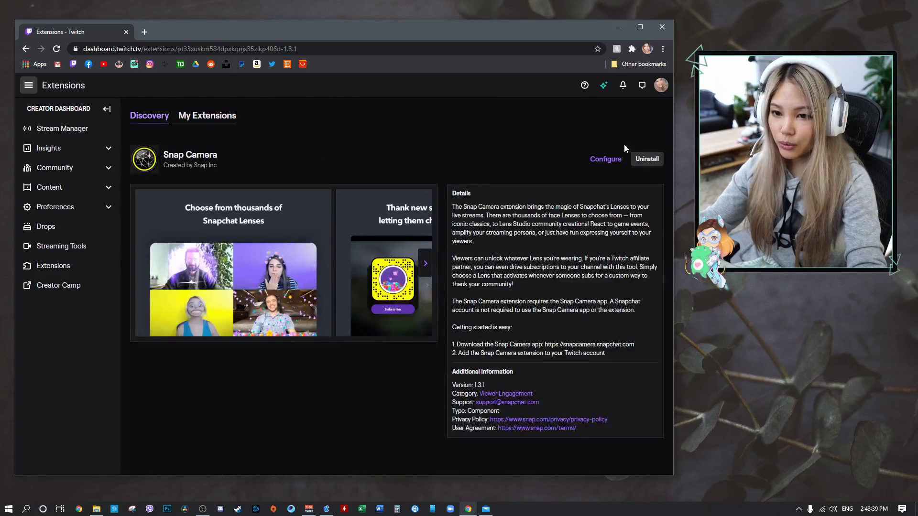
click(604, 162)
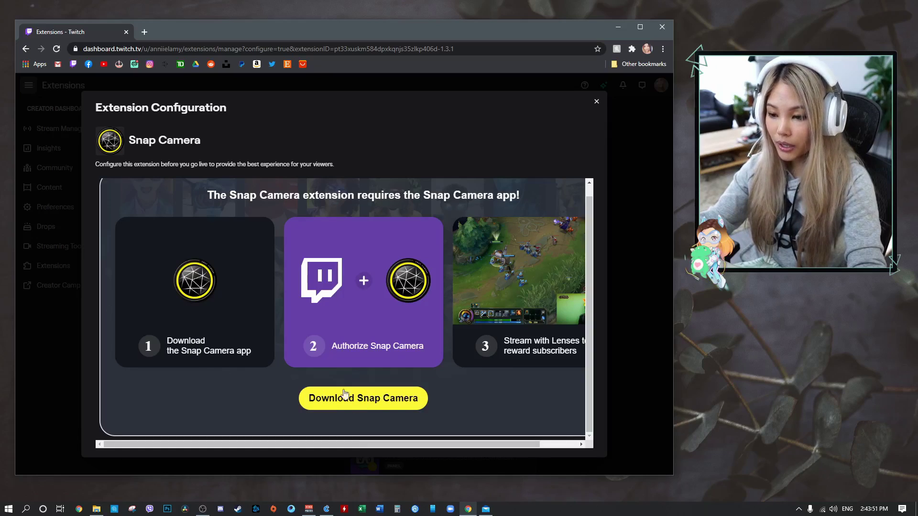
click(372, 403)
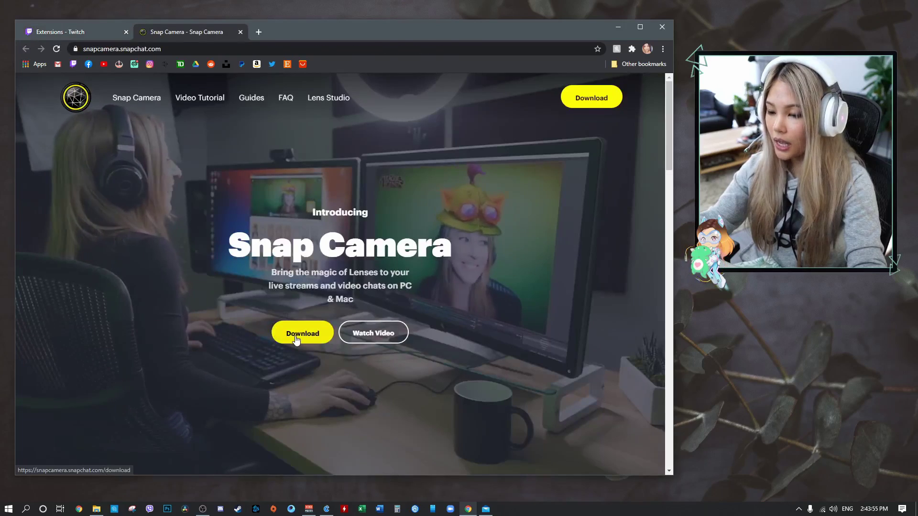
click(295, 339)
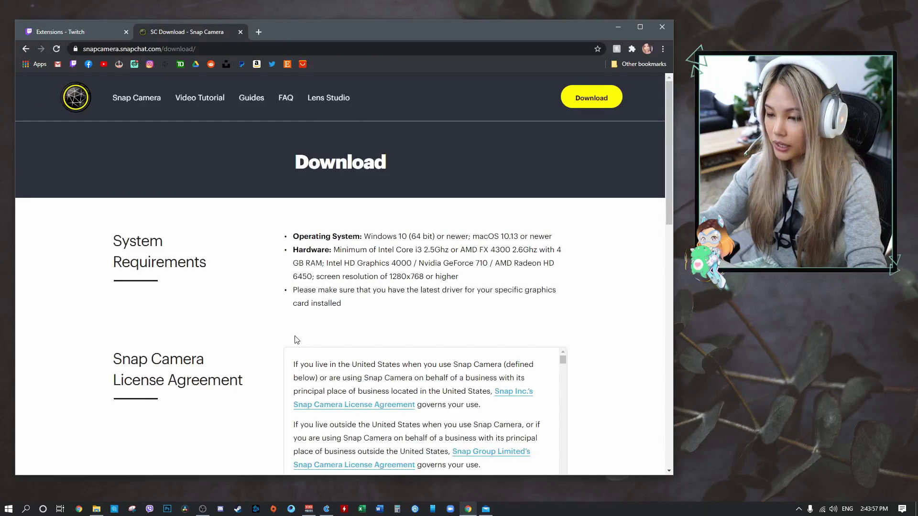
Review the system requirements, license agreement, download form and release notes on the Snap Camera download page.
scroll(420, 237, down, 6)
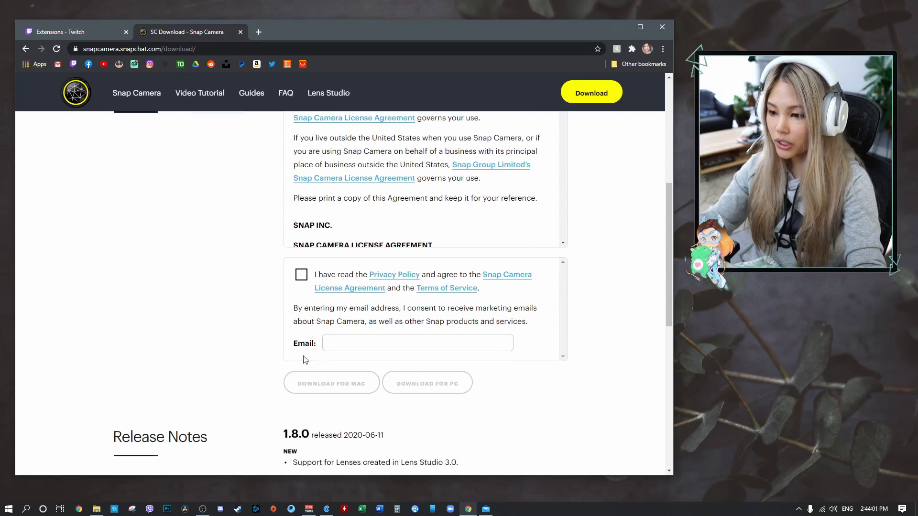
scroll(415, 346, down, 3)
scroll(442, 338, down, 4)
scroll(446, 340, up, 4)
scroll(472, 319, up, 5)
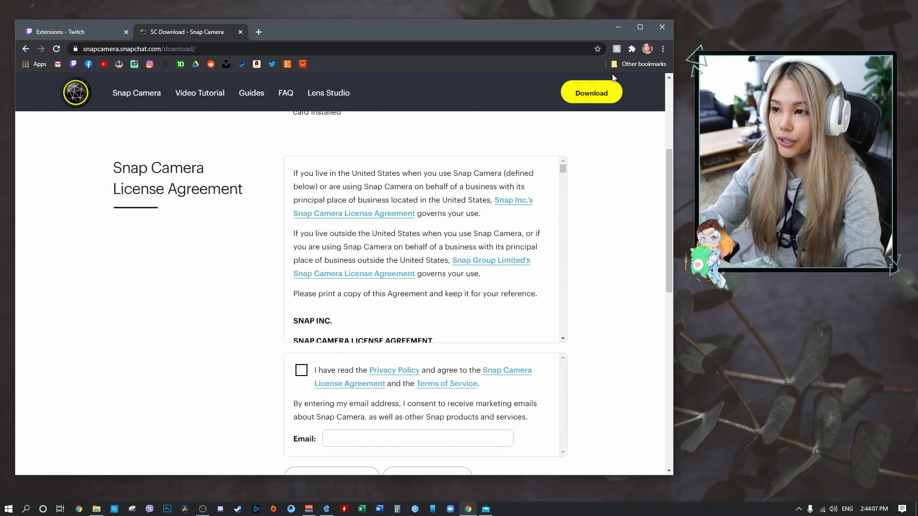
Minimize the browser, launch Snap Camera from its desktop shortcut, and reposition and enlarge its window.
click(617, 28)
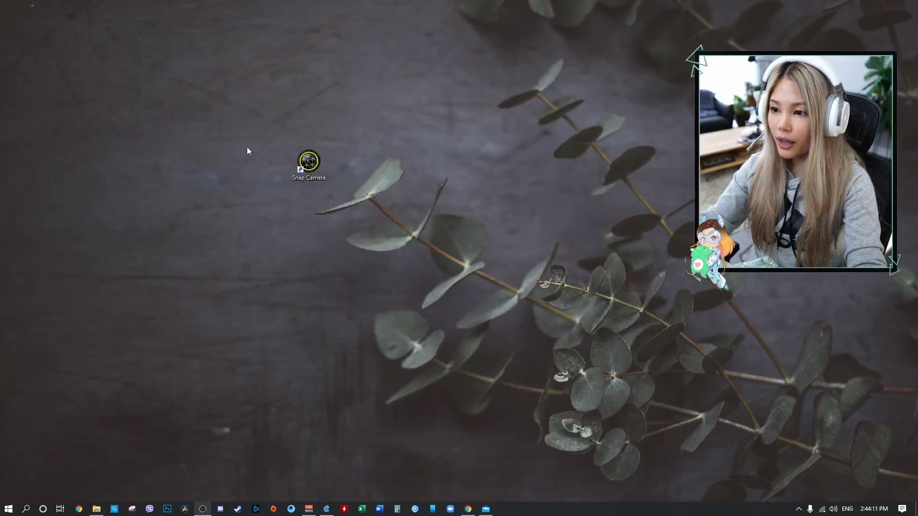
drag(308, 158, 271, 158)
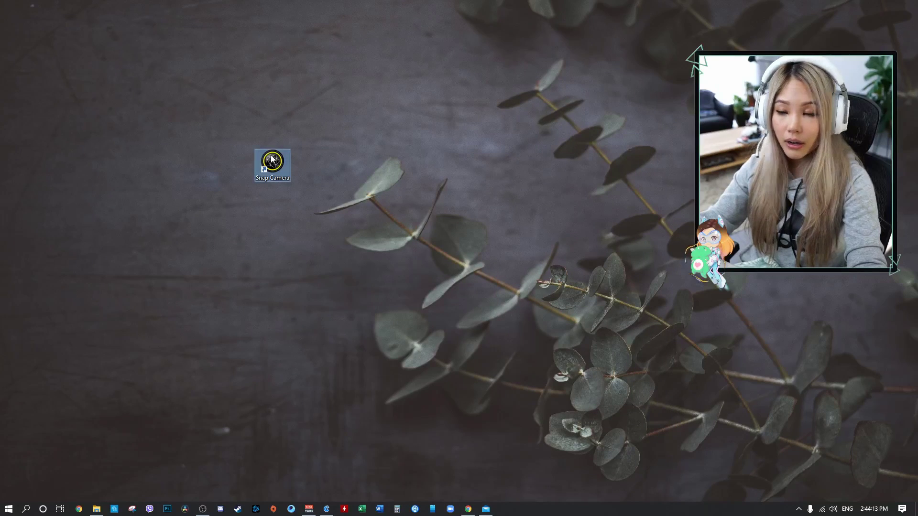
double_click(279, 166)
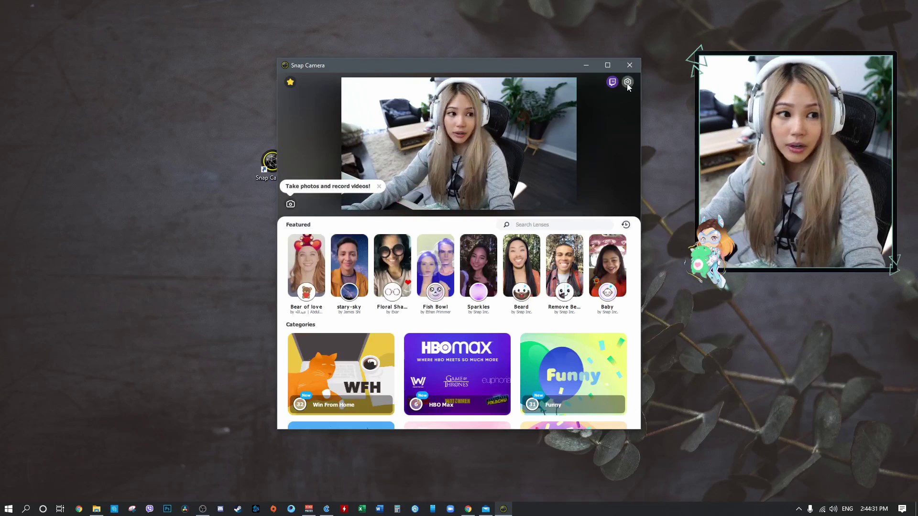
drag(477, 66, 315, 40)
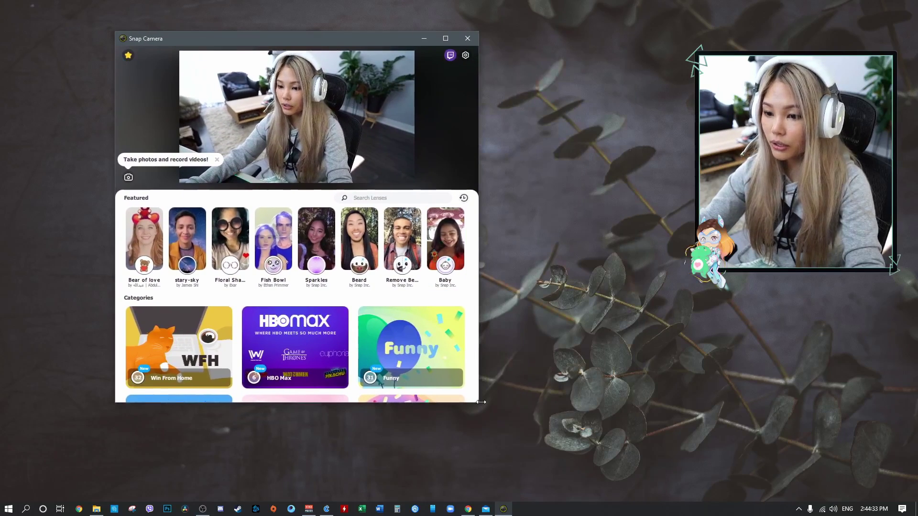
drag(478, 402, 629, 487)
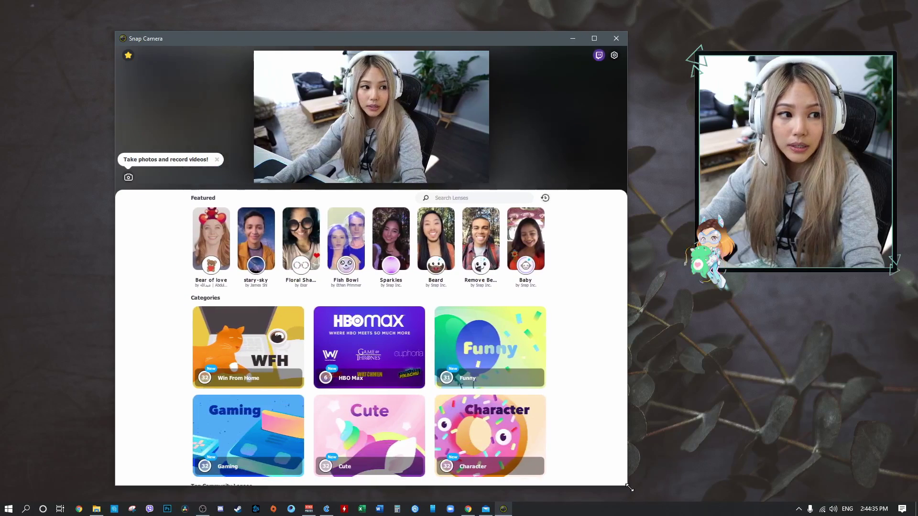
In the Snap Camera settings, choose Cam Link 4K as the camera and the CORSAIR Headset Microphone as the microphone.
click(614, 56)
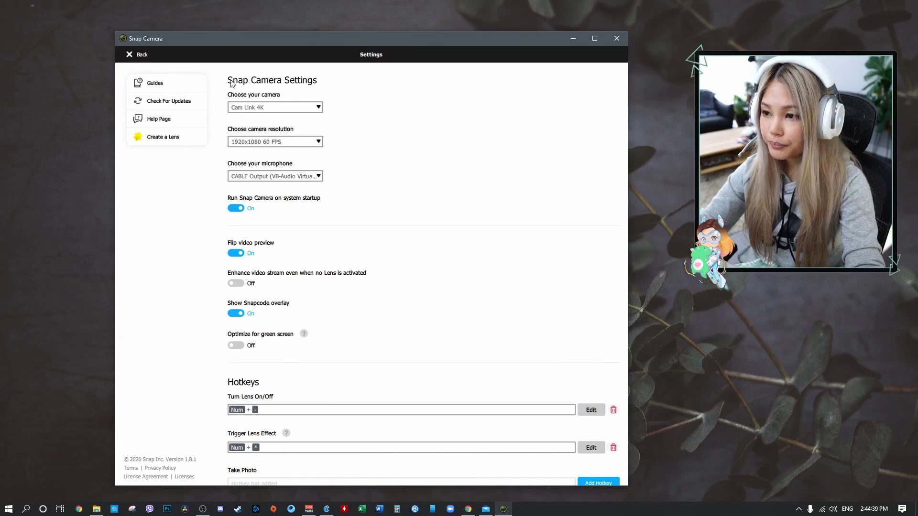
click(280, 107)
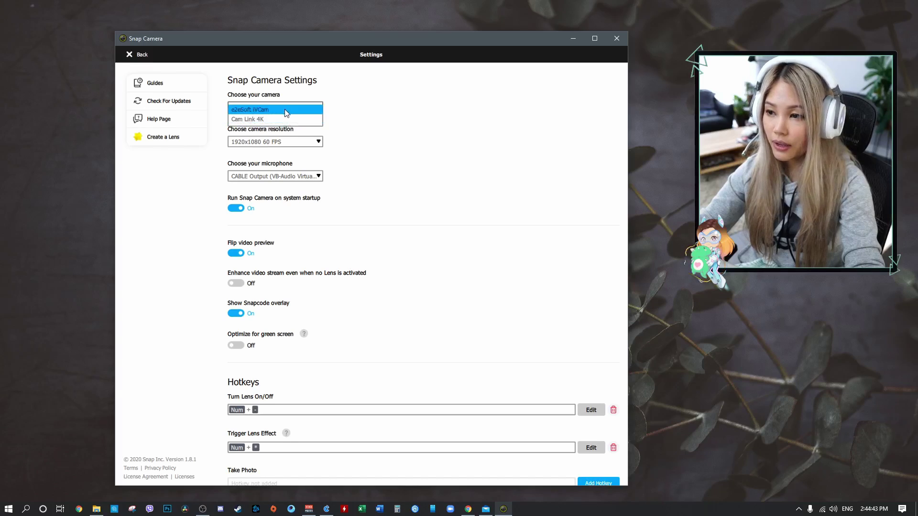
click(284, 120)
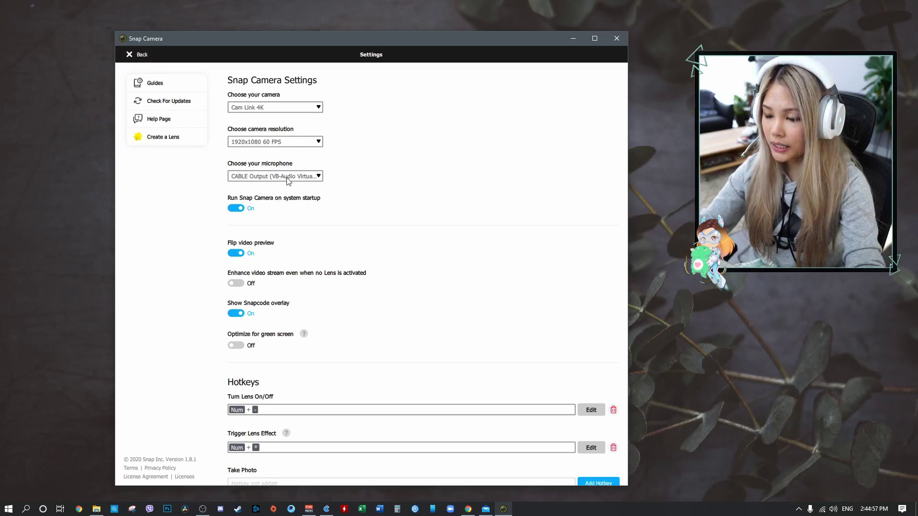
click(310, 180)
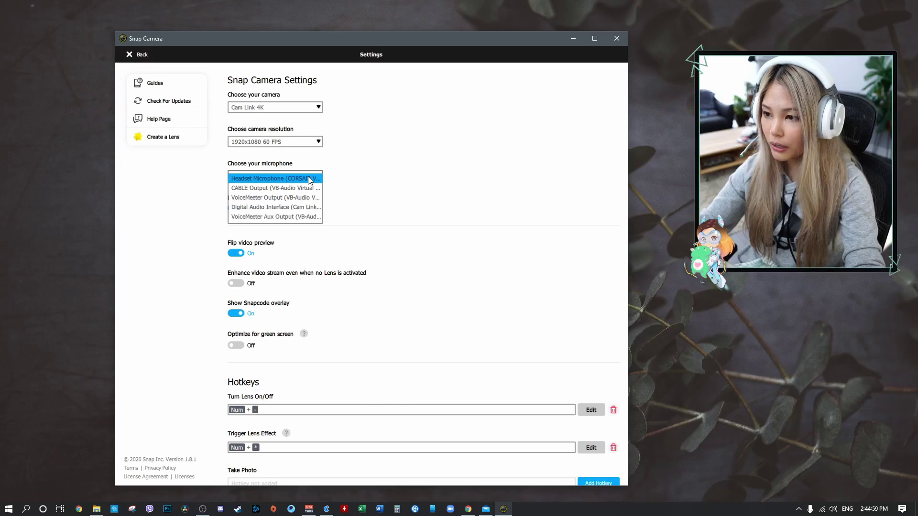
click(310, 179)
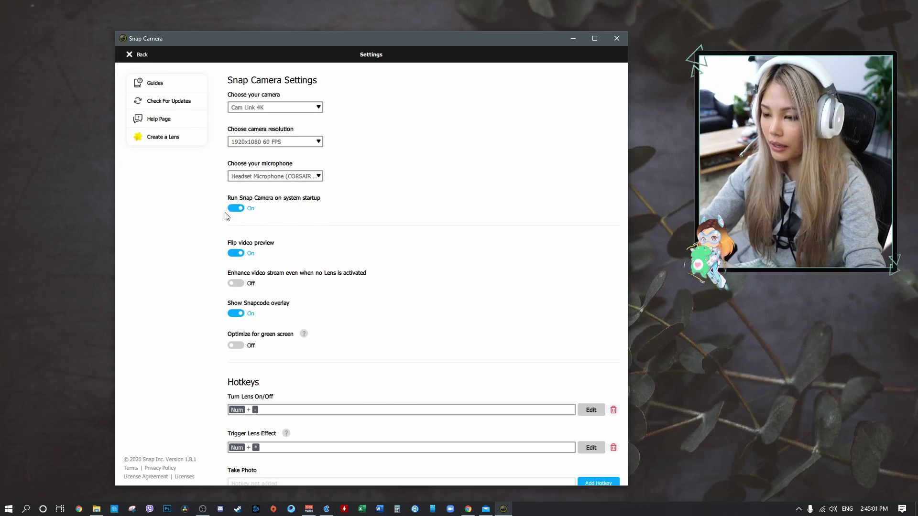
Review the startup, video preview, Snapcode overlay, green screen and hotkey settings, and return to the main view.
scroll(248, 211, down, 1)
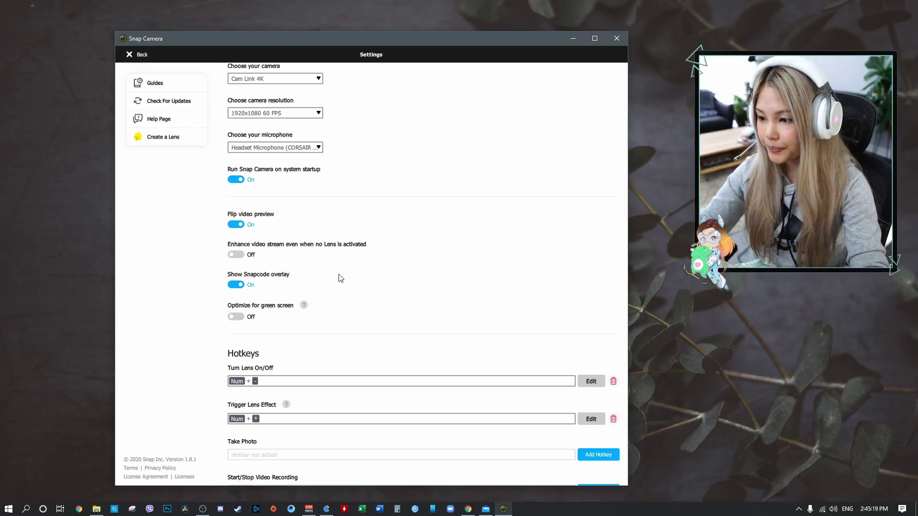
scroll(341, 292, down, 3)
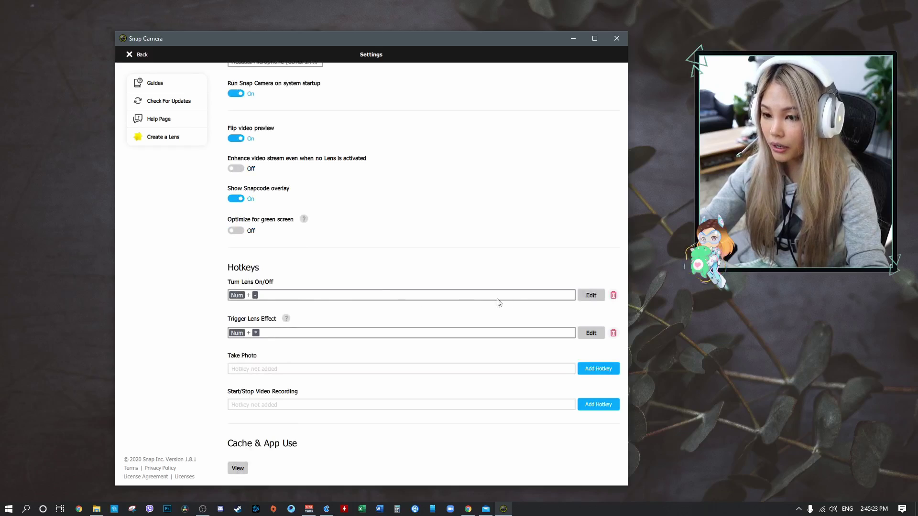
scroll(516, 300, down, 1)
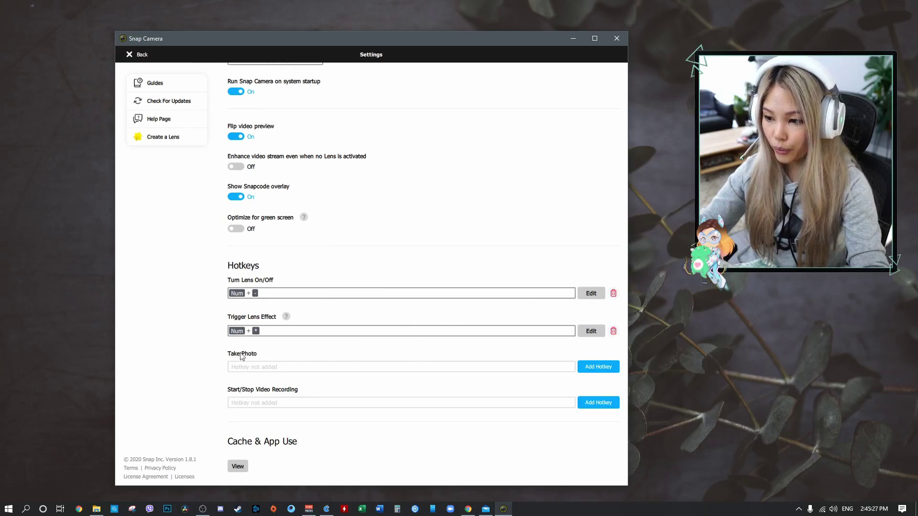
scroll(400, 291, up, 4)
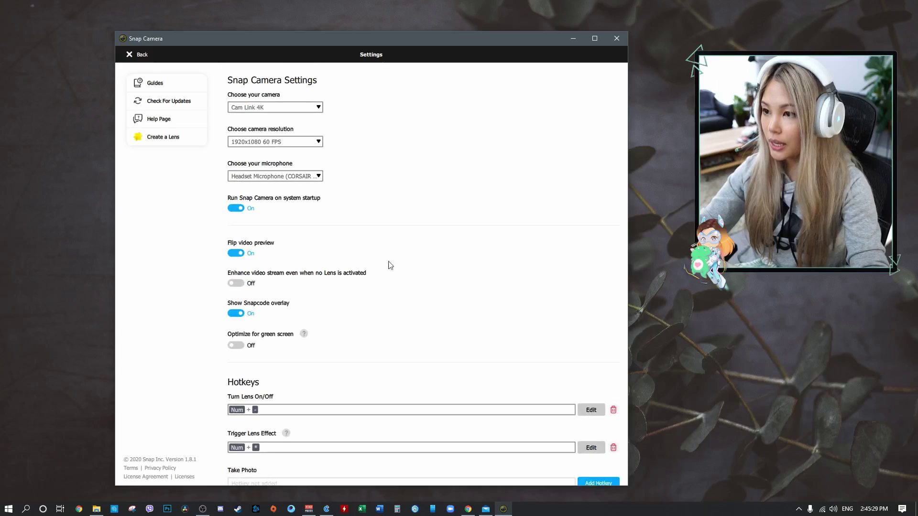
click(134, 54)
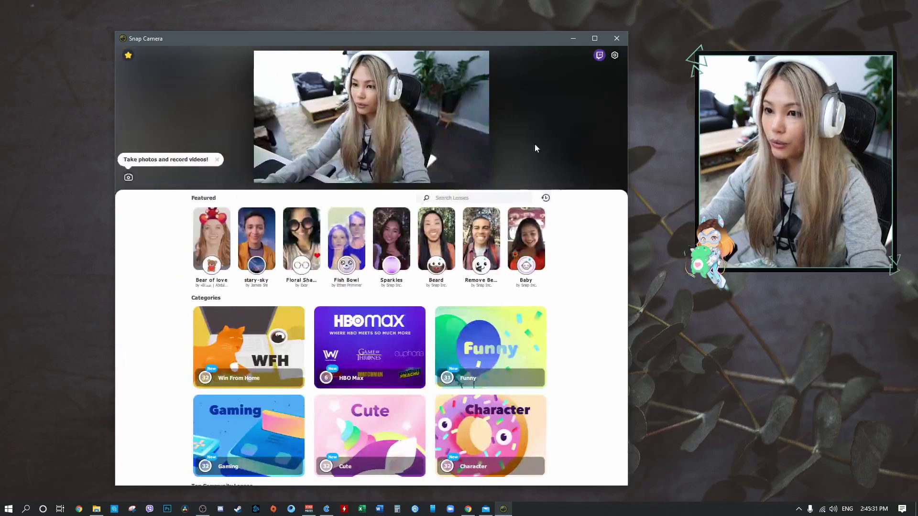
Review the subscription Lens options in the Twitch Extension Settings and return to the main view.
click(600, 55)
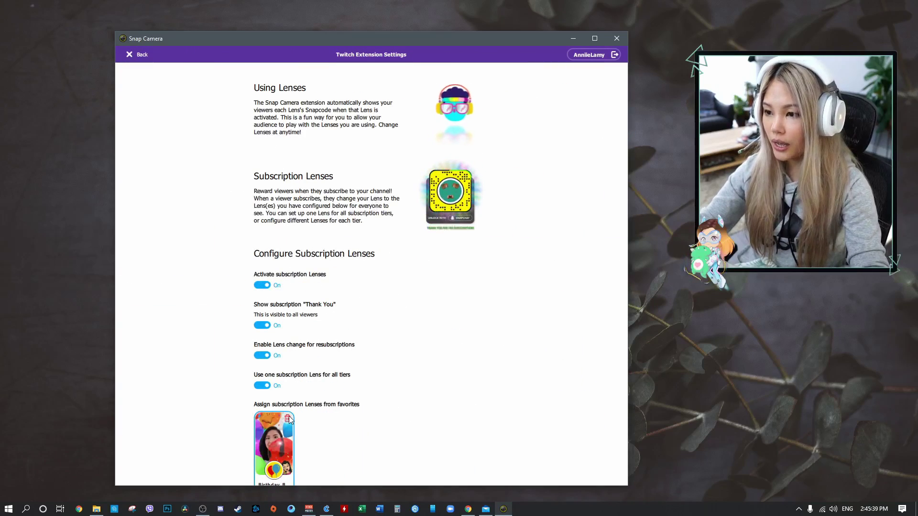
scroll(360, 352, down, 2)
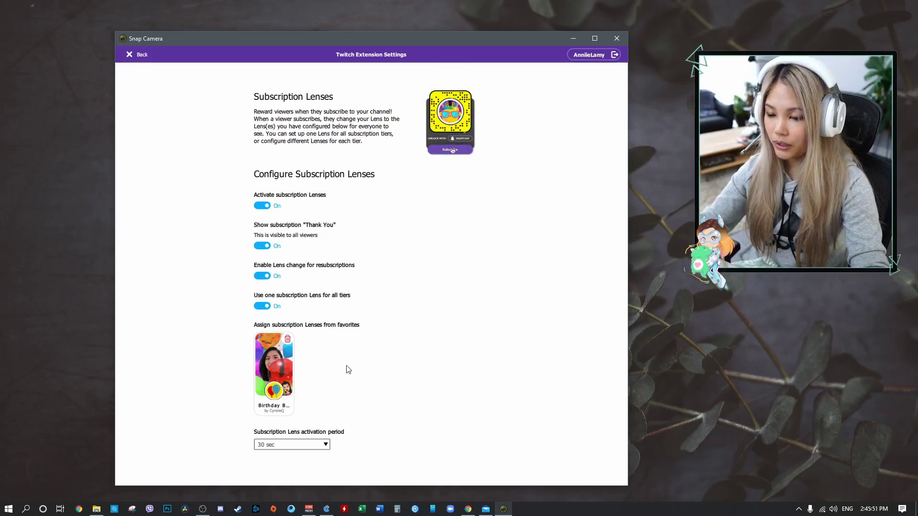
scroll(246, 287, up, 2)
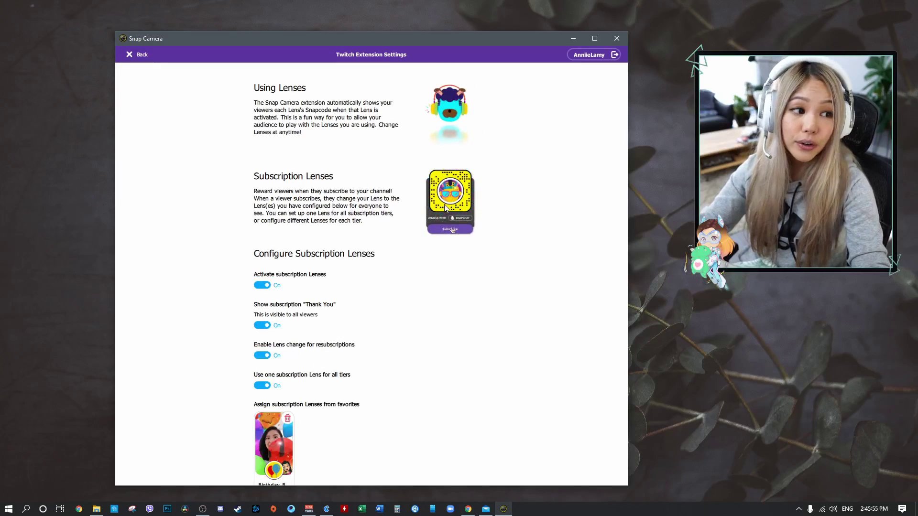
click(140, 55)
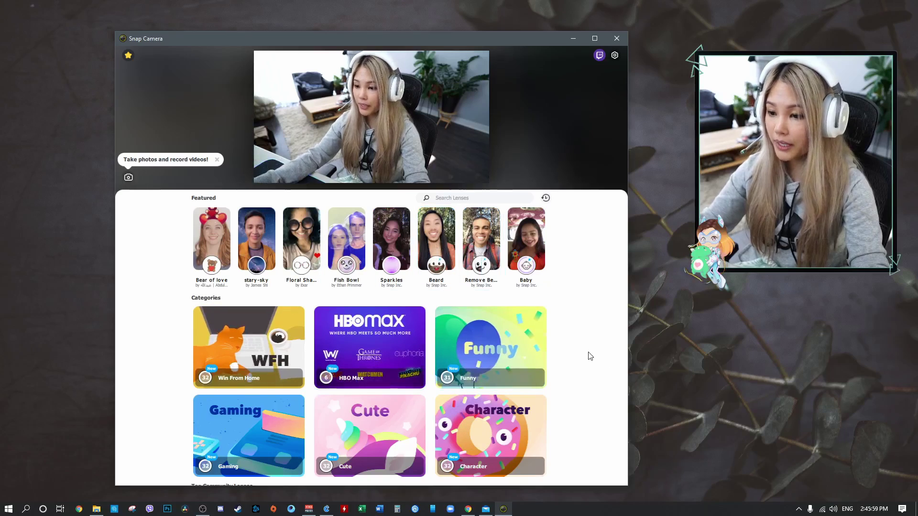
Apply the Tiger lens from the Cute category and add it to the favorites.
scroll(365, 393, down, 1)
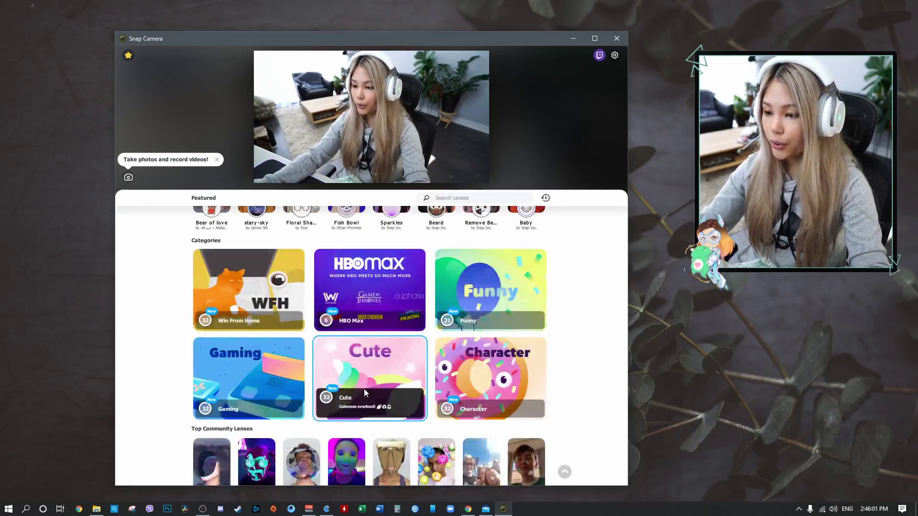
click(380, 386)
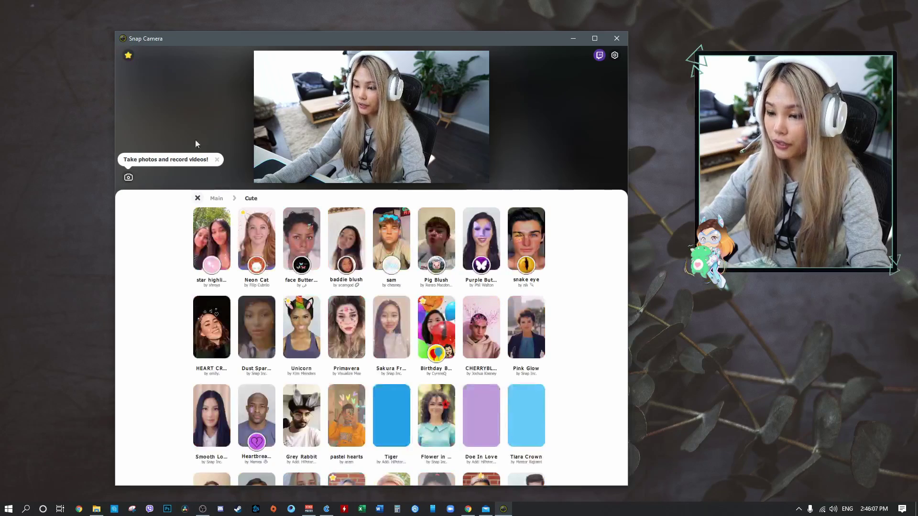
scroll(429, 328, down, 1)
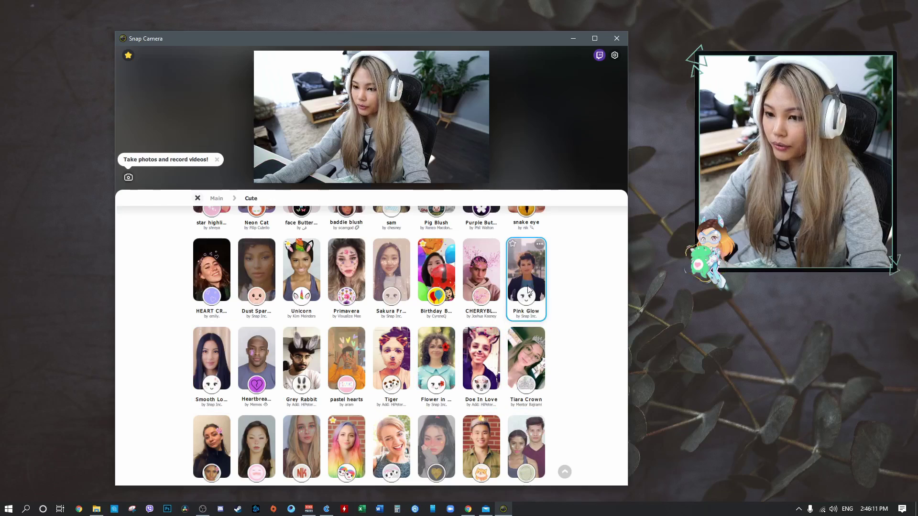
click(391, 359)
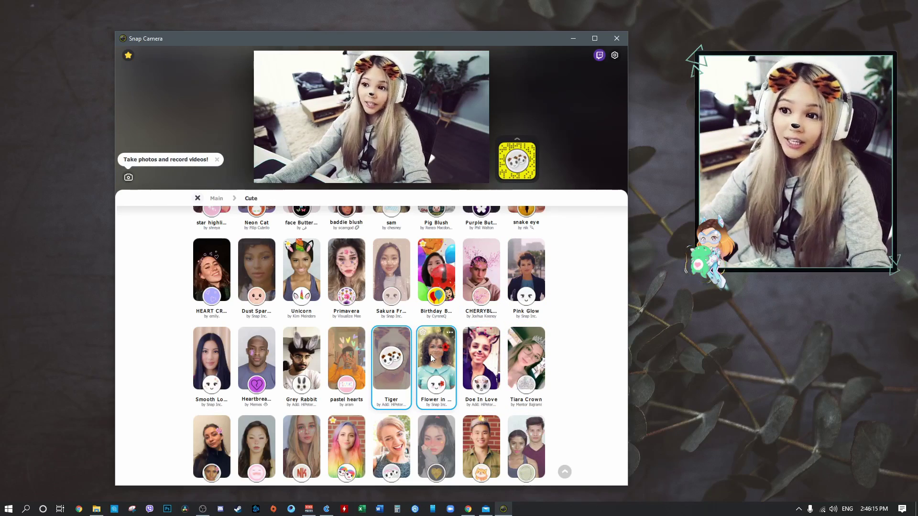
click(379, 333)
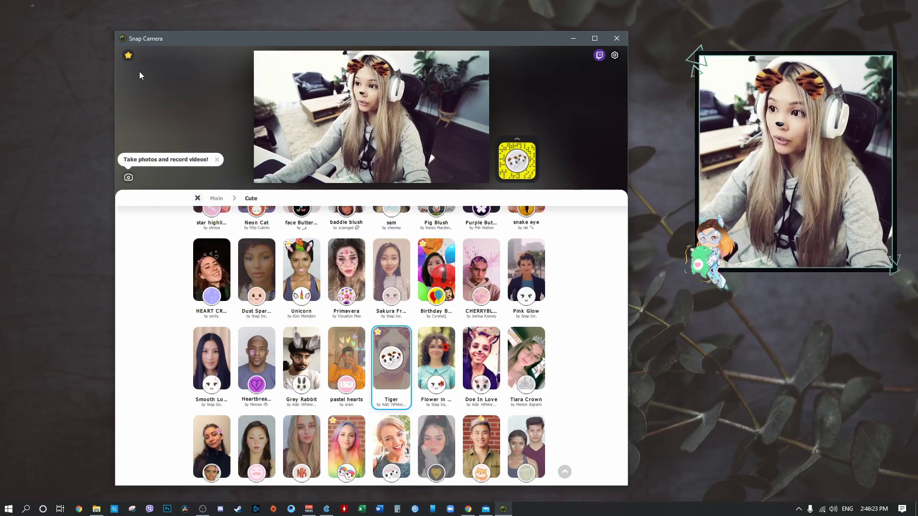
Remove the Tiger lens from the favorites and open the Lens Hotkeys list.
click(129, 55)
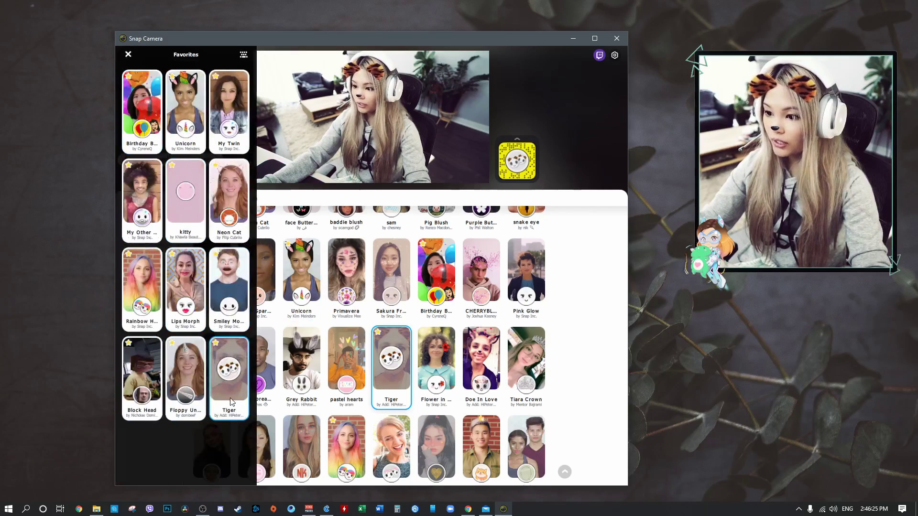
click(215, 343)
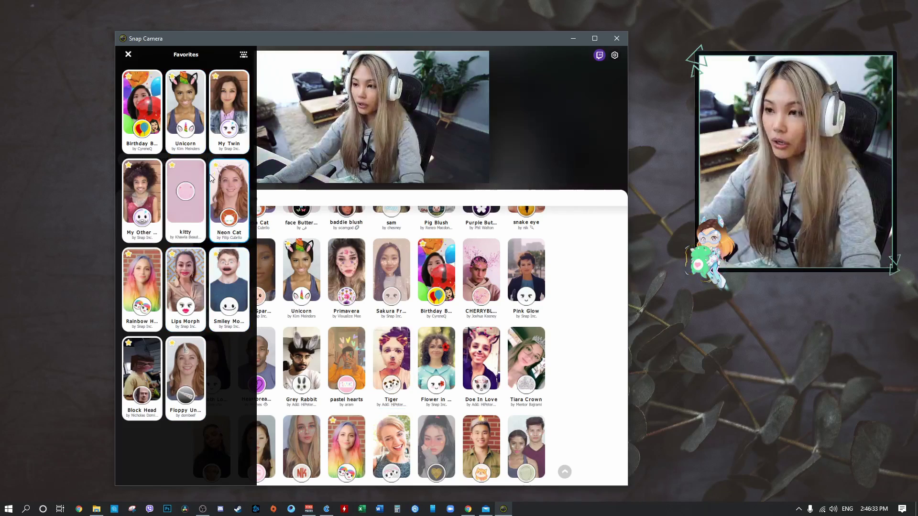
click(242, 55)
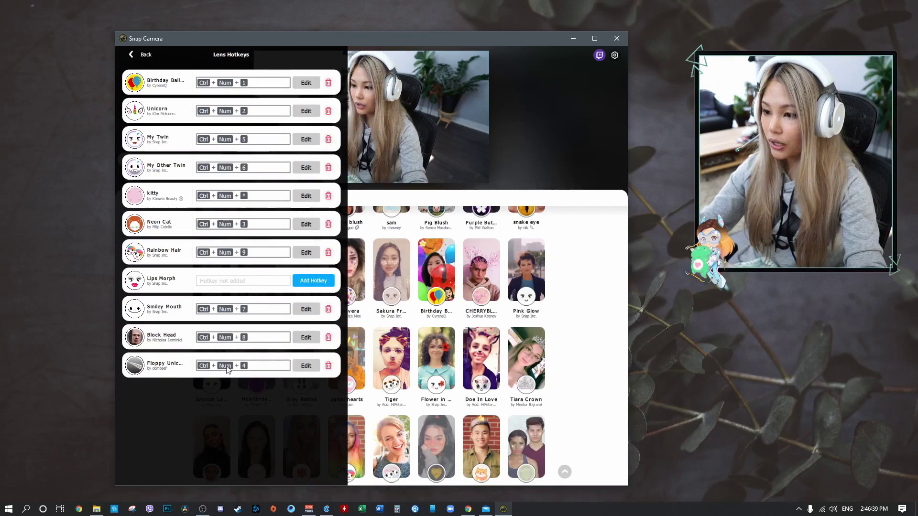
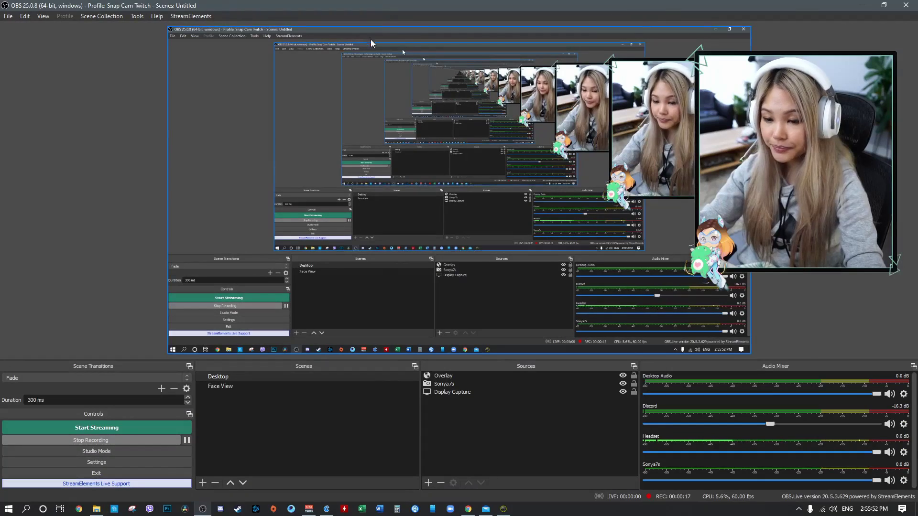
In OBS, add a new Video Capture Device source to the Desktop scene and name it Snap Cam.
click(495, 436)
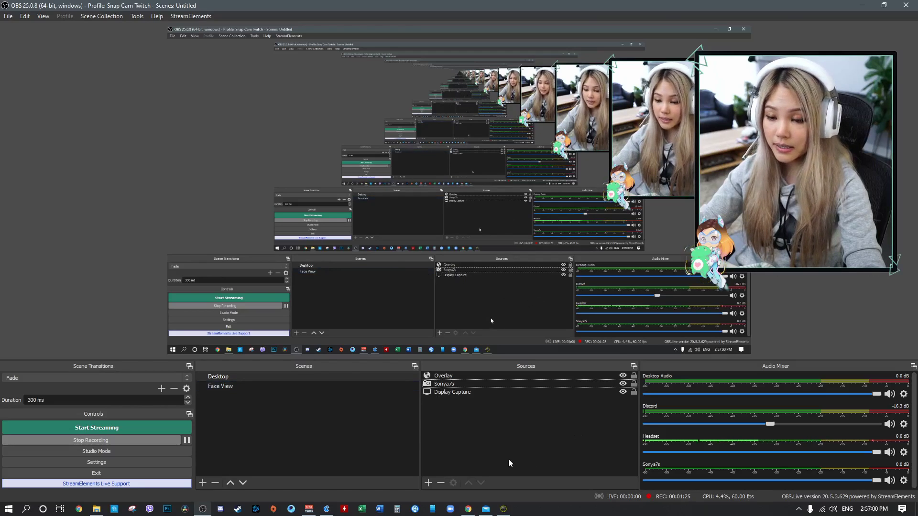
click(427, 484)
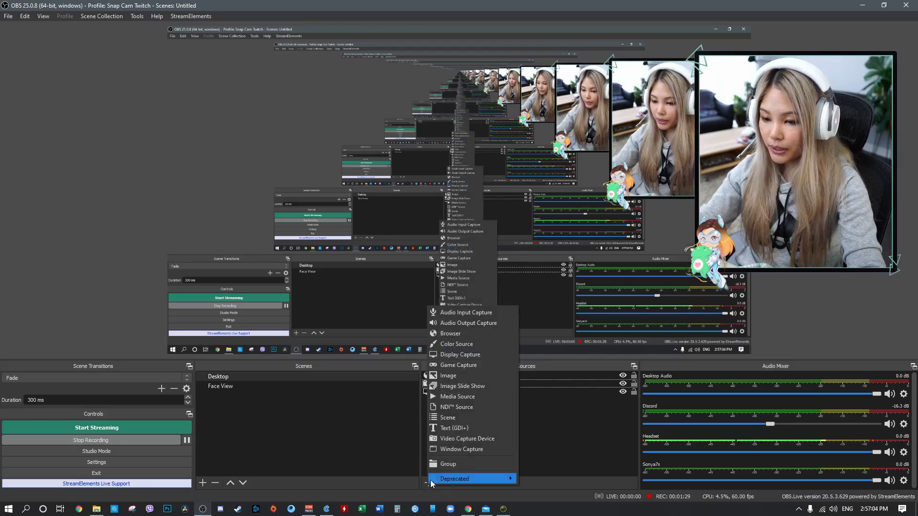
click(454, 440)
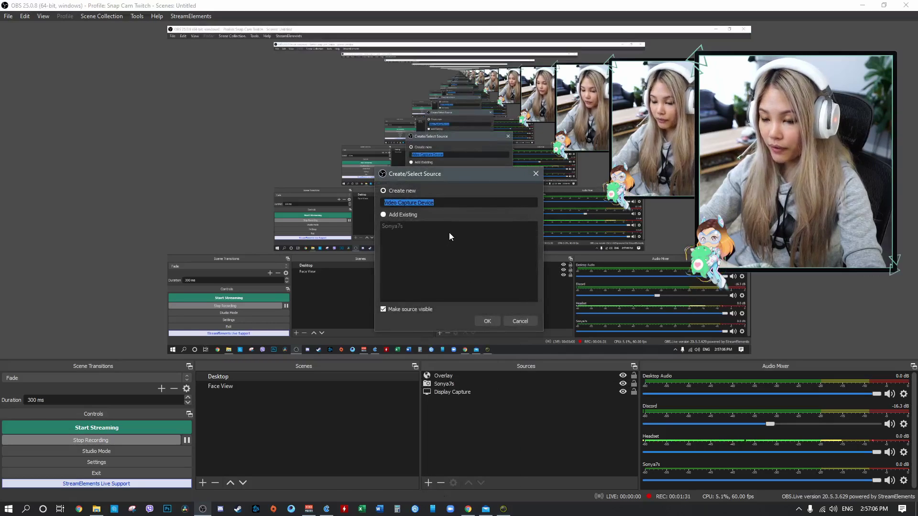
text(Snap C)
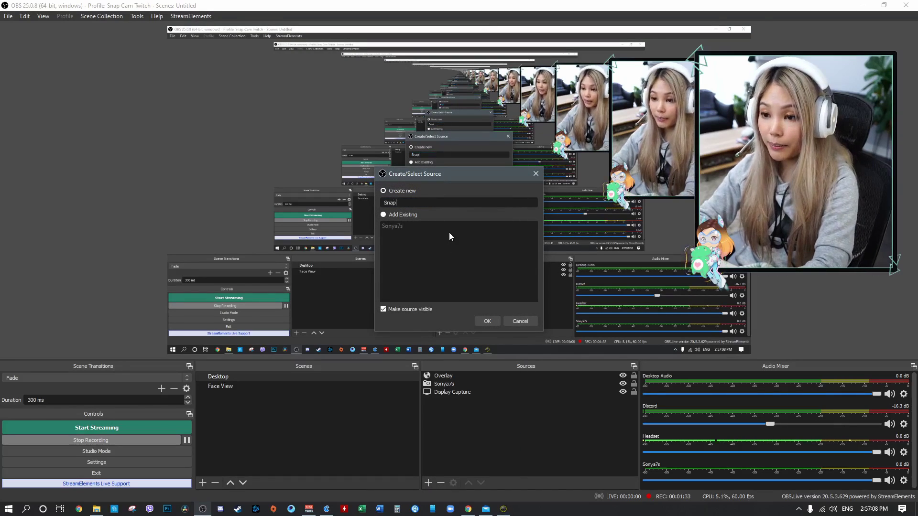
text(am)
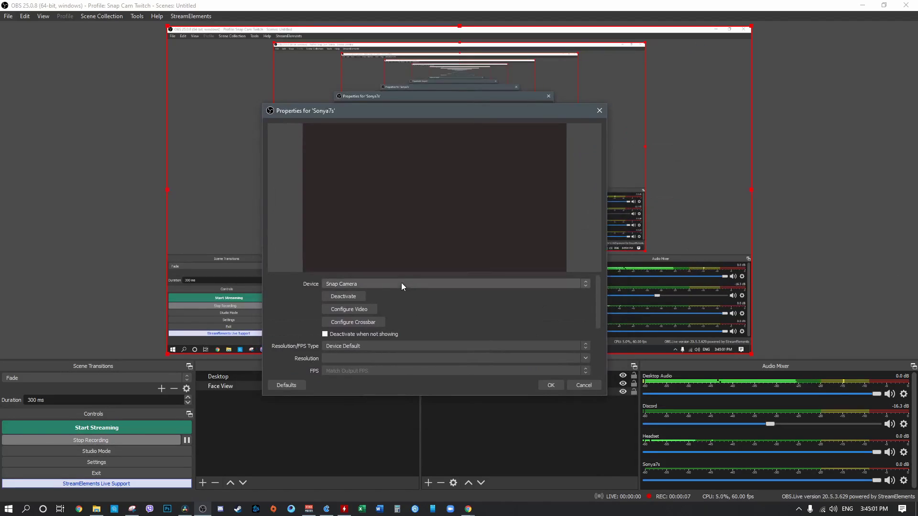
Choose Snap Camera as the device in the Sonya7s video capture source's properties and accept the settings.
click(386, 285)
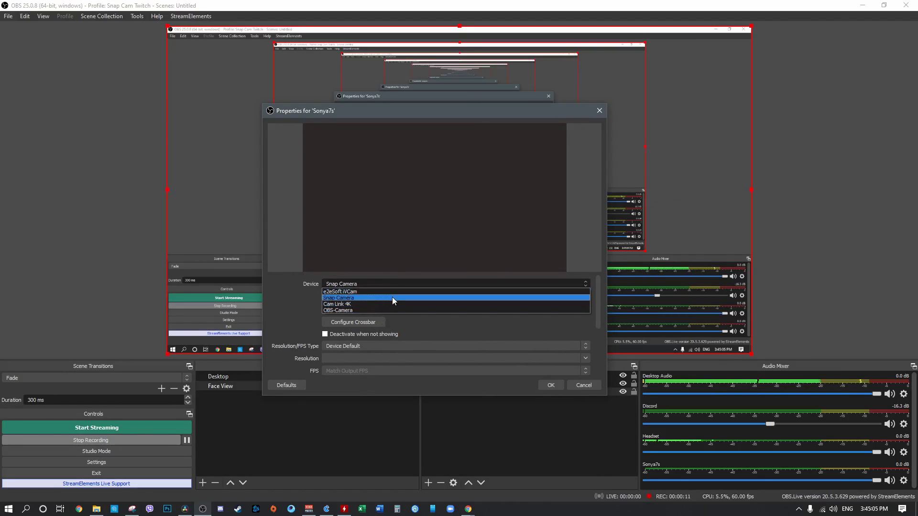
click(392, 297)
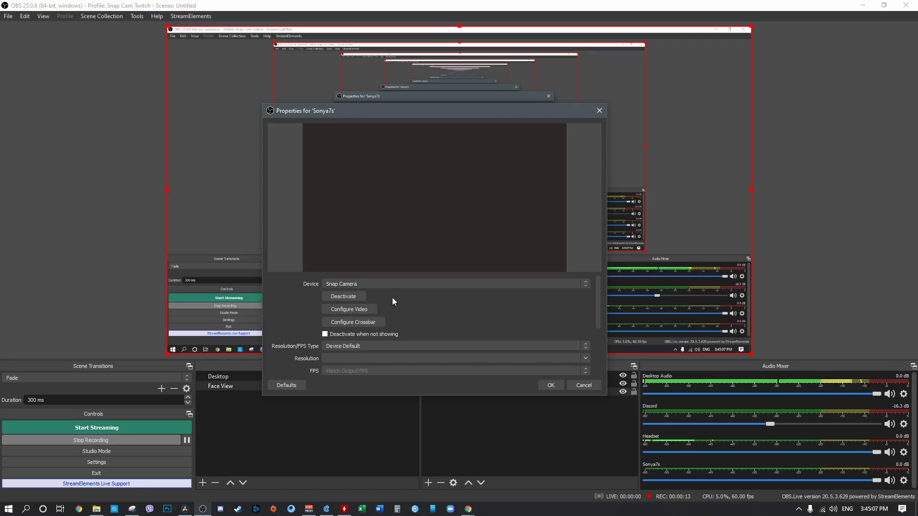
click(551, 385)
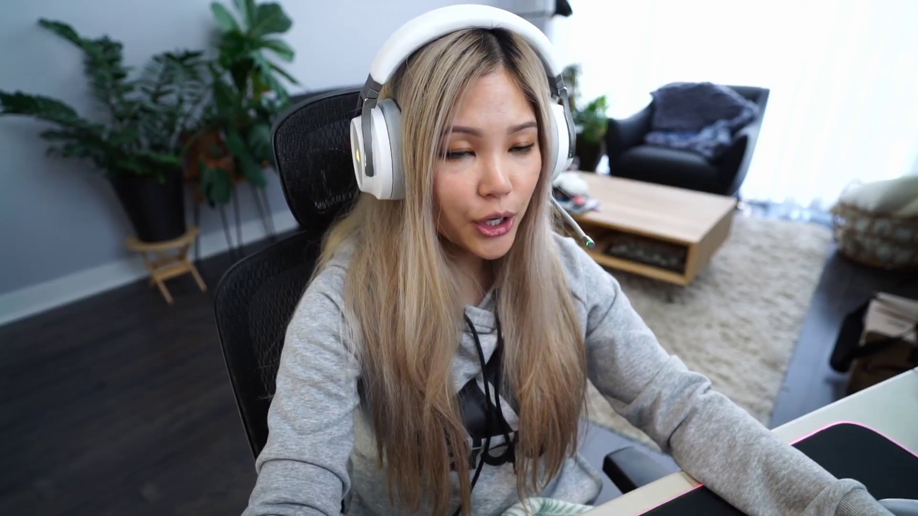